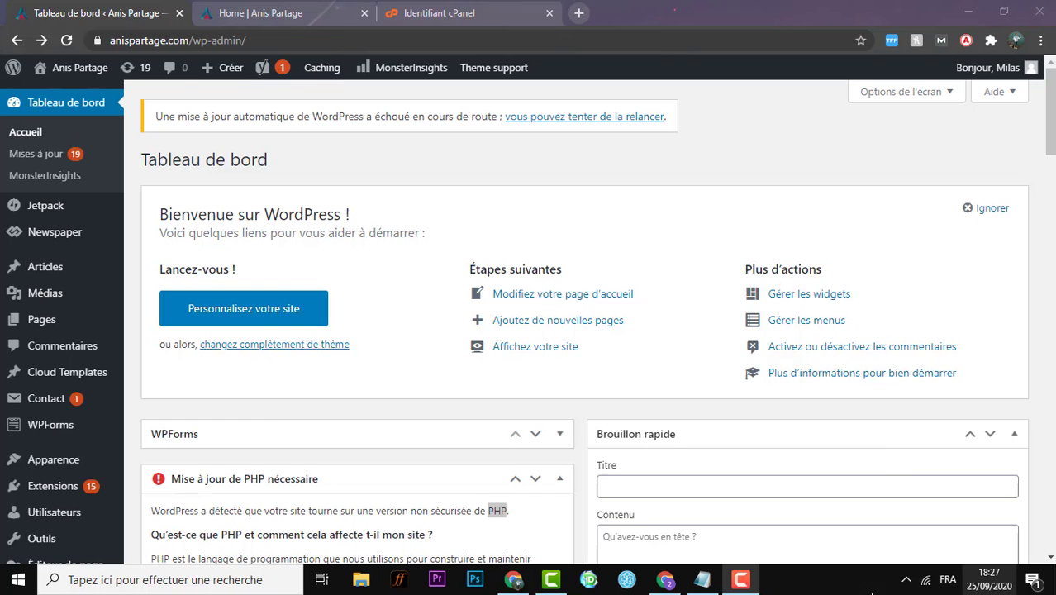
Examine the failed automatic update notice and the PHP update notice on the WordPress dashboard
click(665, 580)
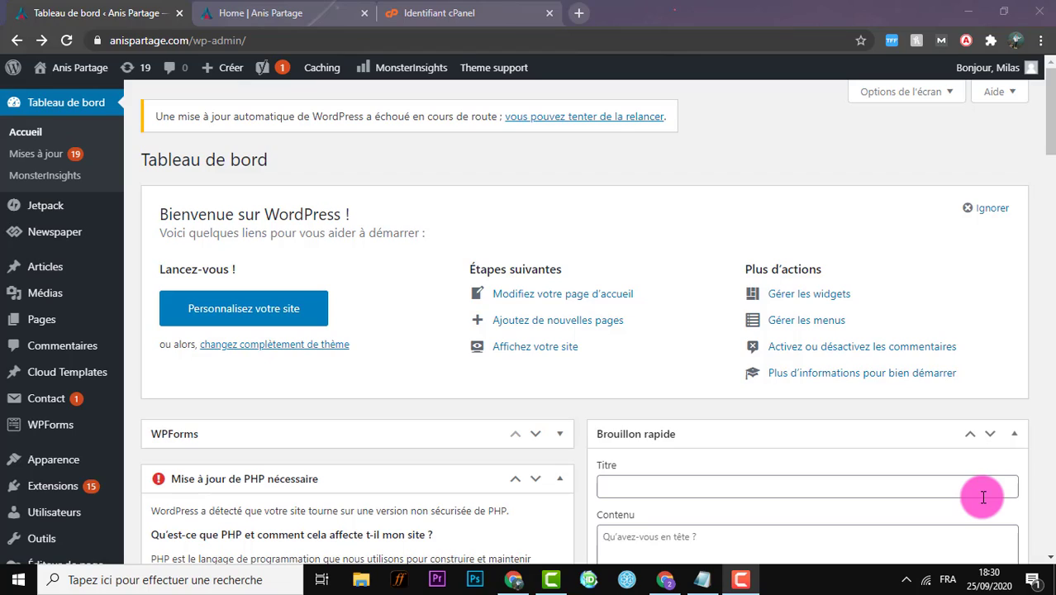
scroll(252, 500, down, 3)
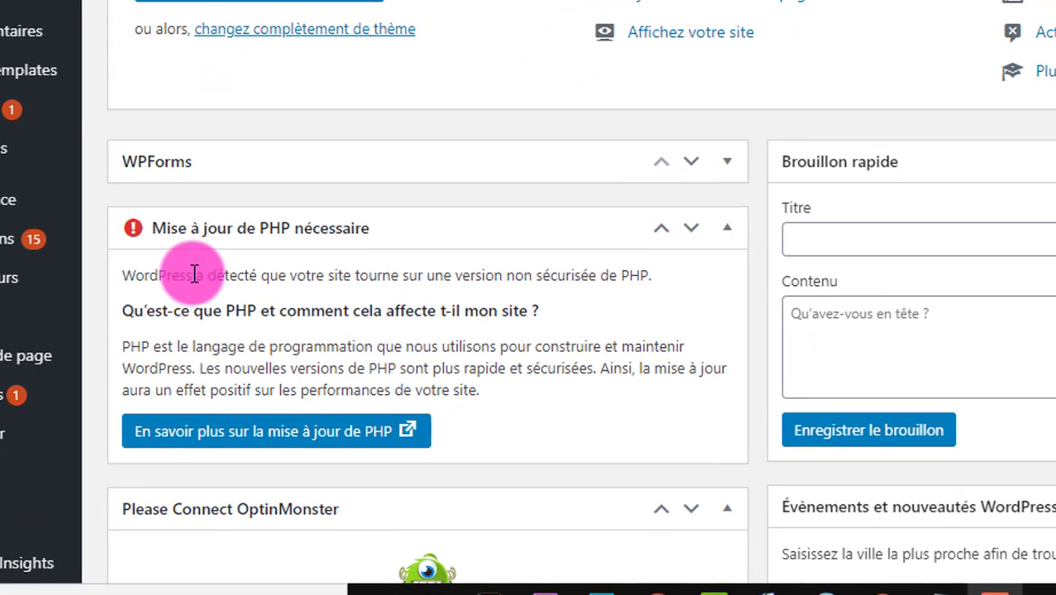
drag(200, 355, 306, 356)
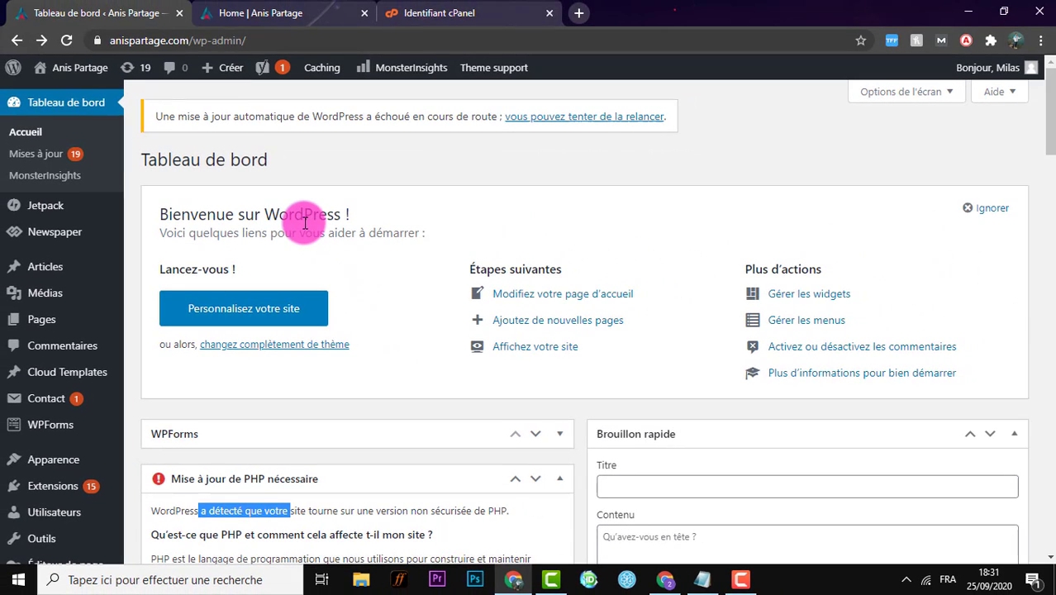
click(305, 222)
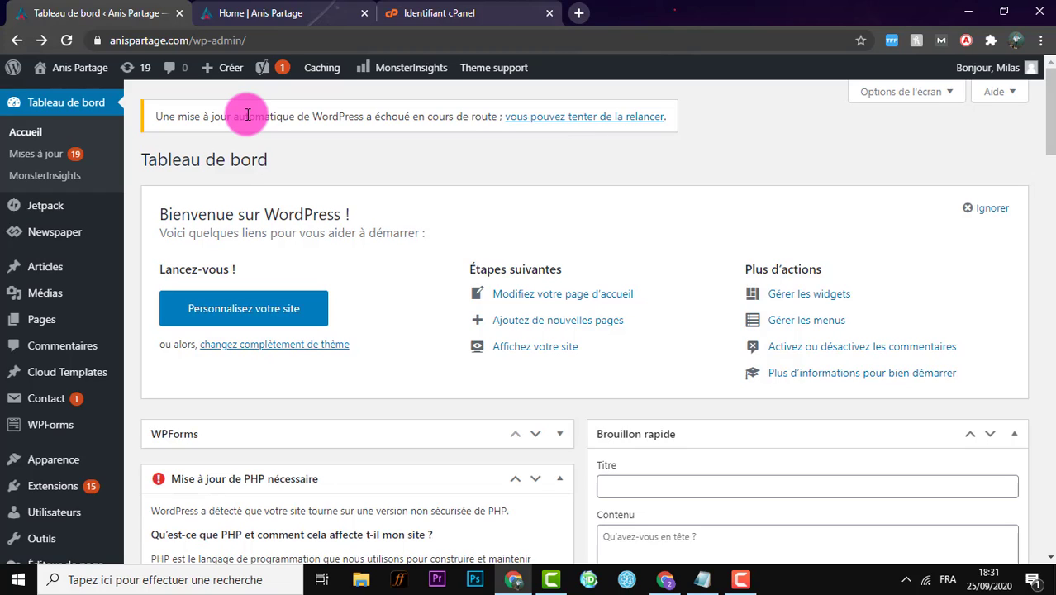
drag(320, 116, 385, 117)
click(396, 120)
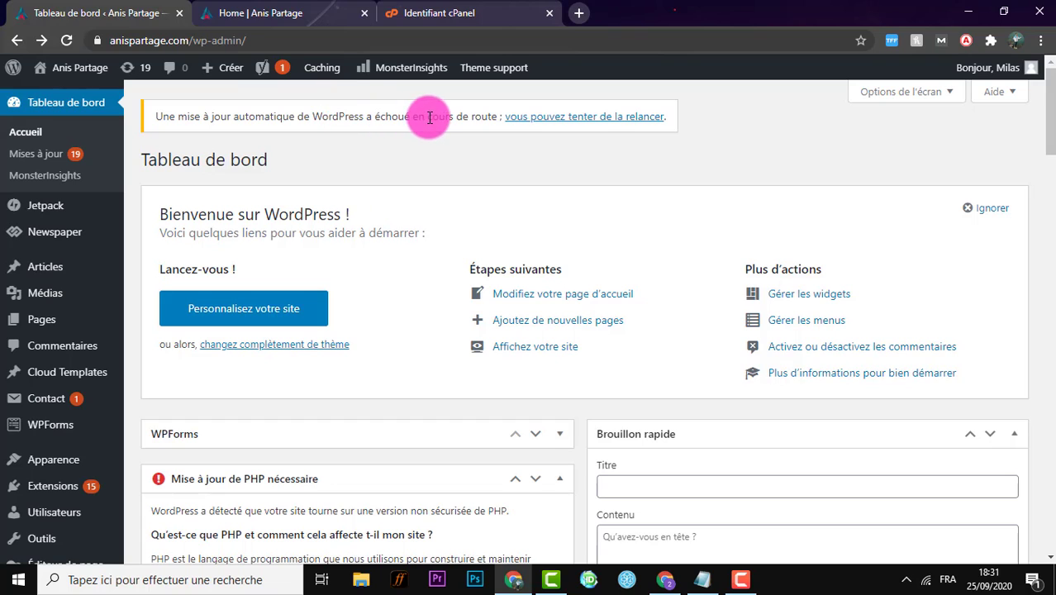
scroll(322, 347, down, 2)
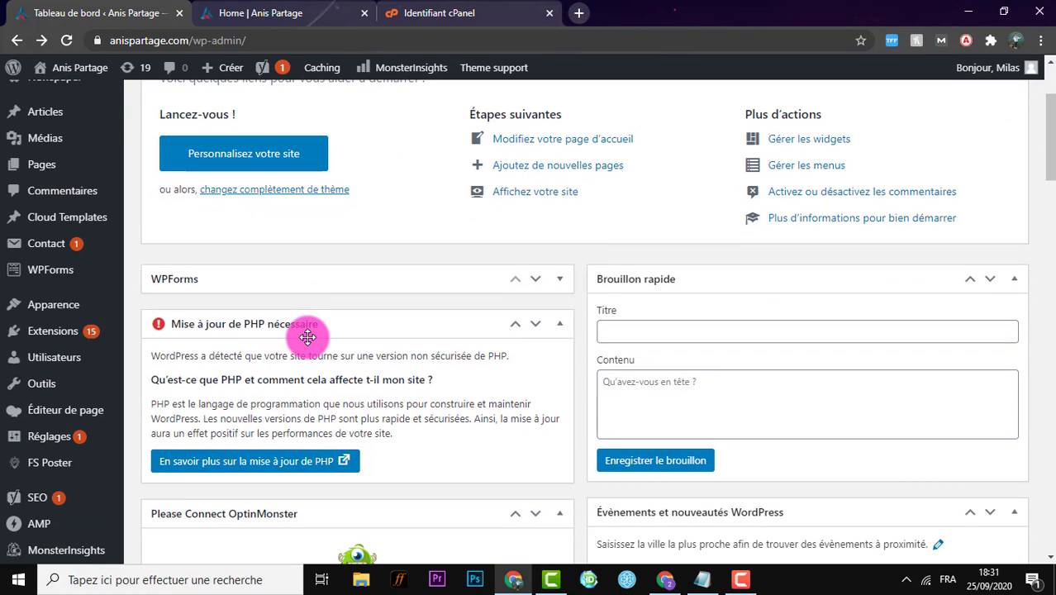
scroll(307, 337, down, 1)
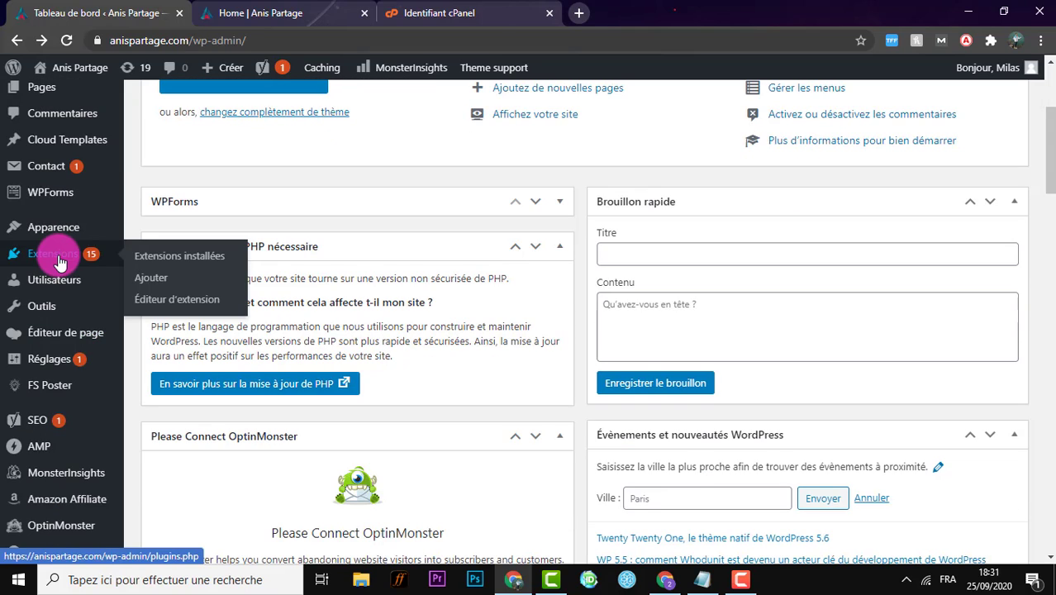
Open the list of installed extensions and review which plugins have updates available
click(58, 262)
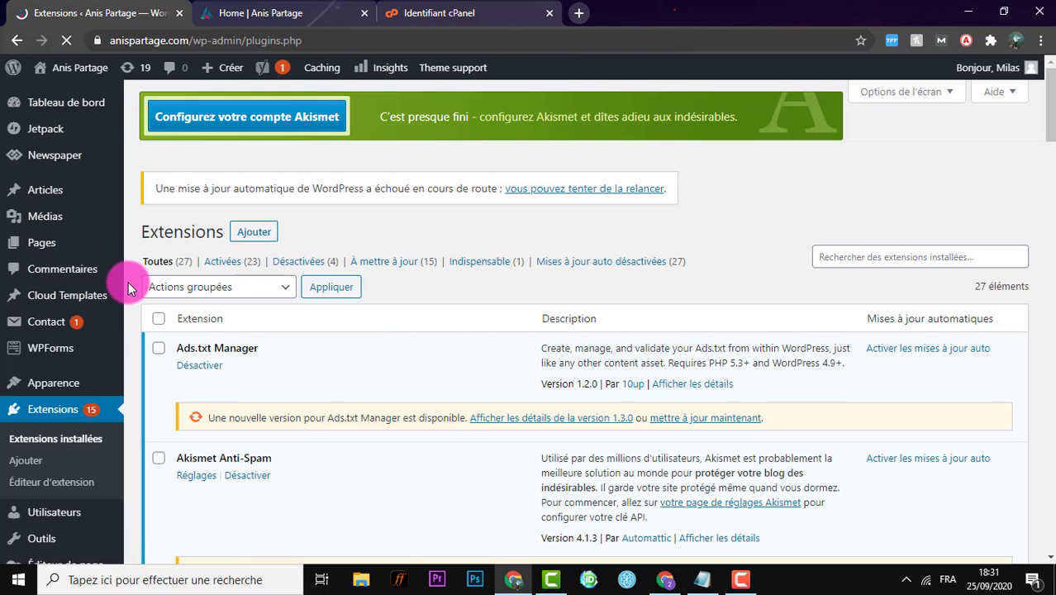
scroll(239, 362, down, 2)
scroll(240, 363, down, 2)
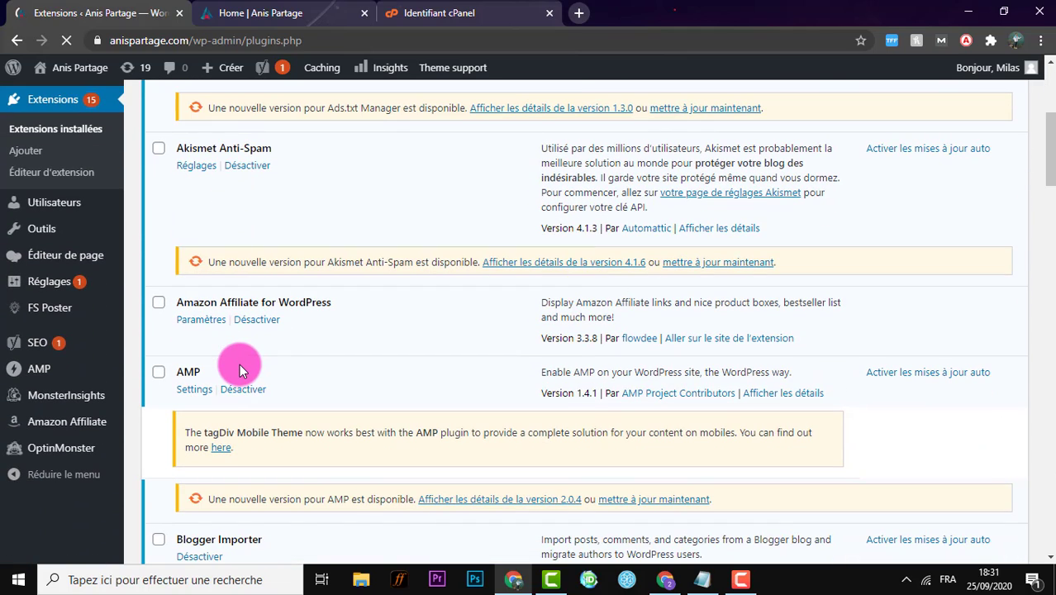
scroll(522, 227, up, 4)
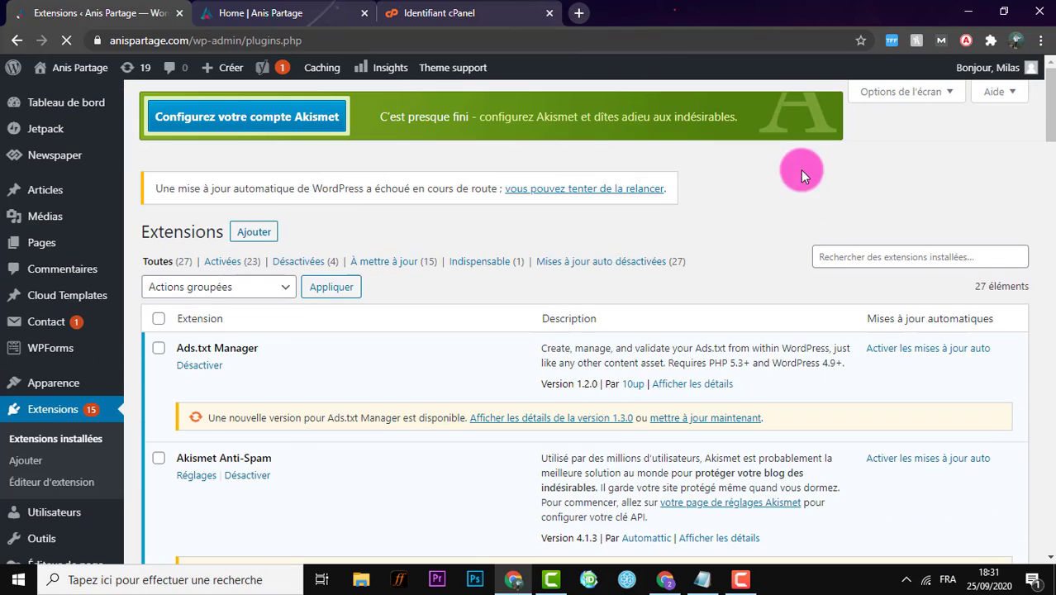
Try to update the Jetpack par WordPress.com plugin from the page for adding extensions
click(260, 232)
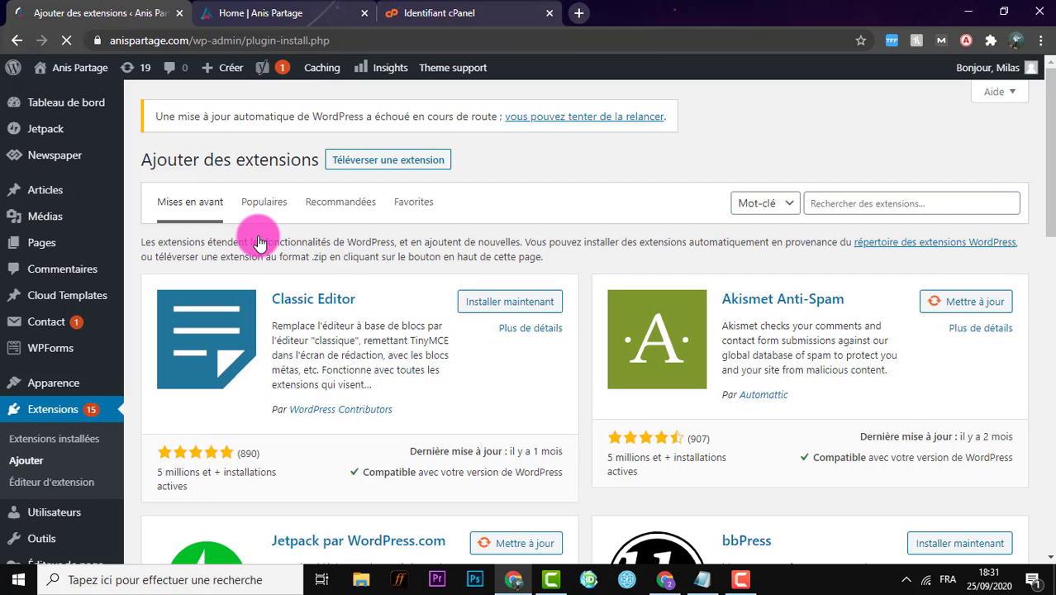
scroll(460, 380, down, 3)
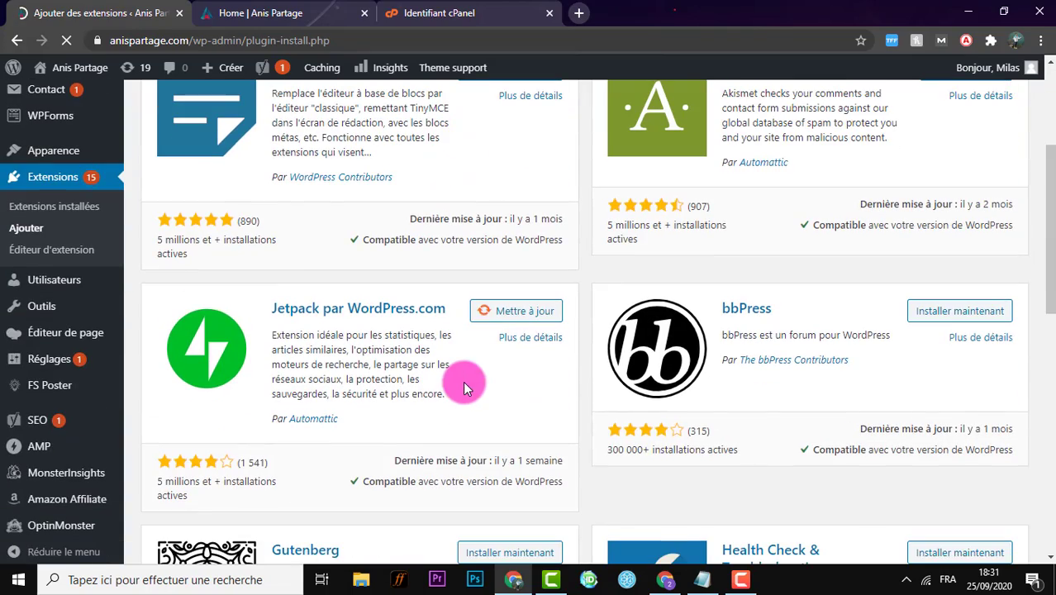
click(512, 315)
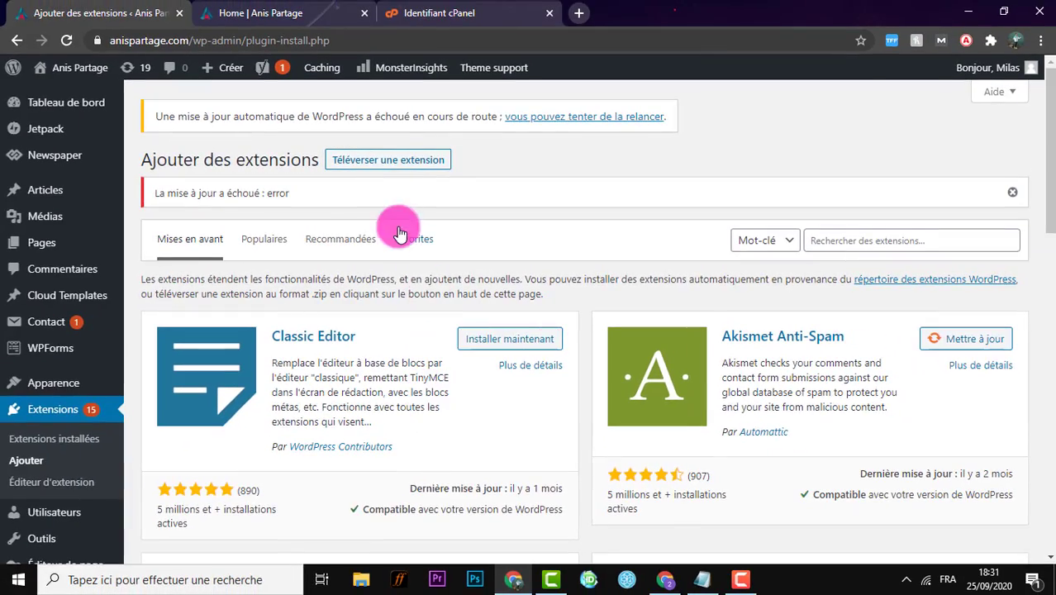
scroll(408, 294, down, 3)
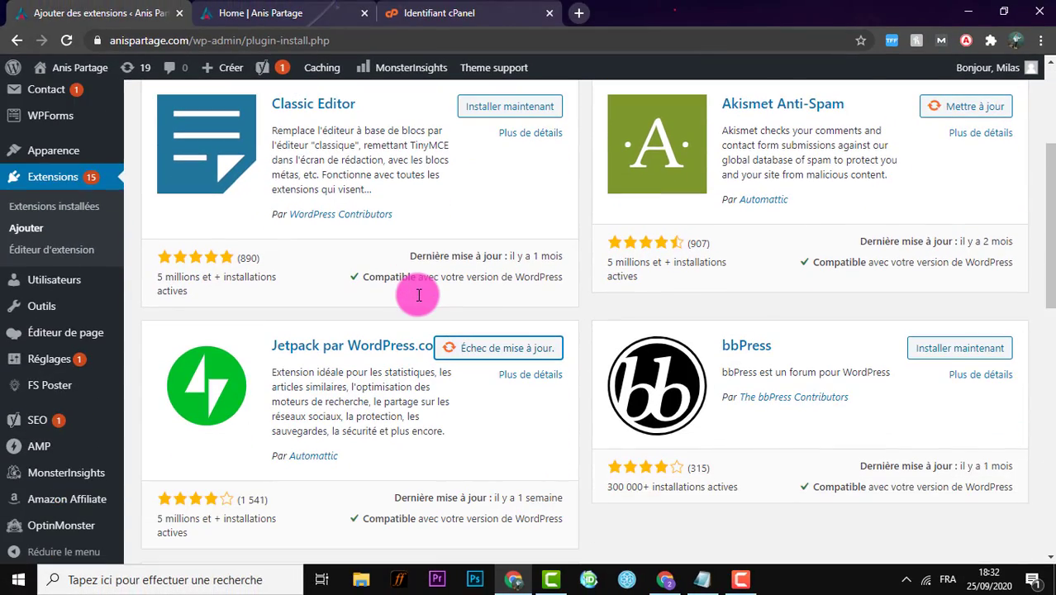
scroll(419, 295, up, 3)
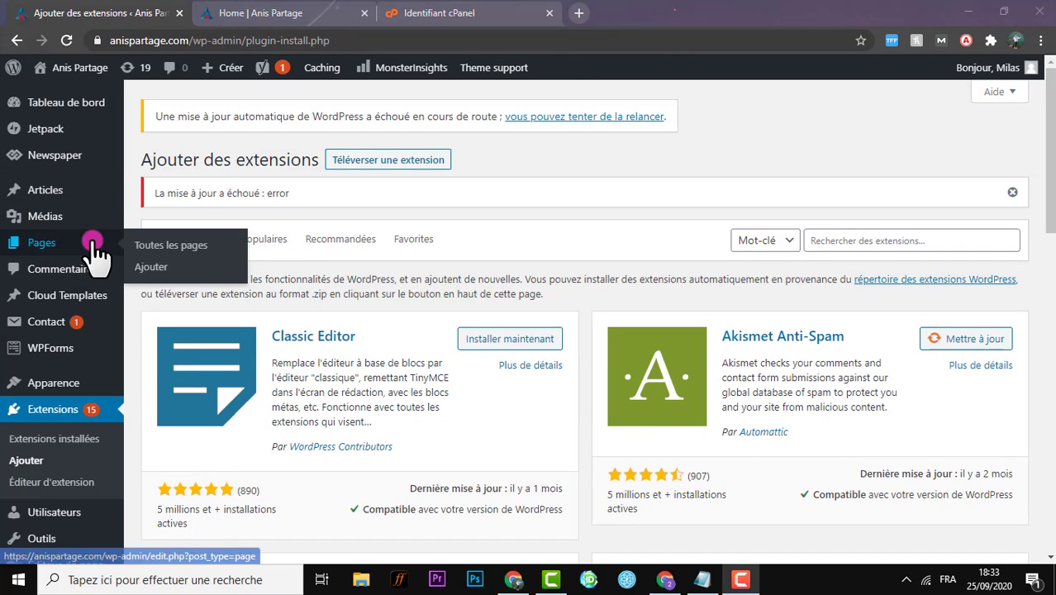
View the public home page of the website and look over its articles and banners
click(103, 69)
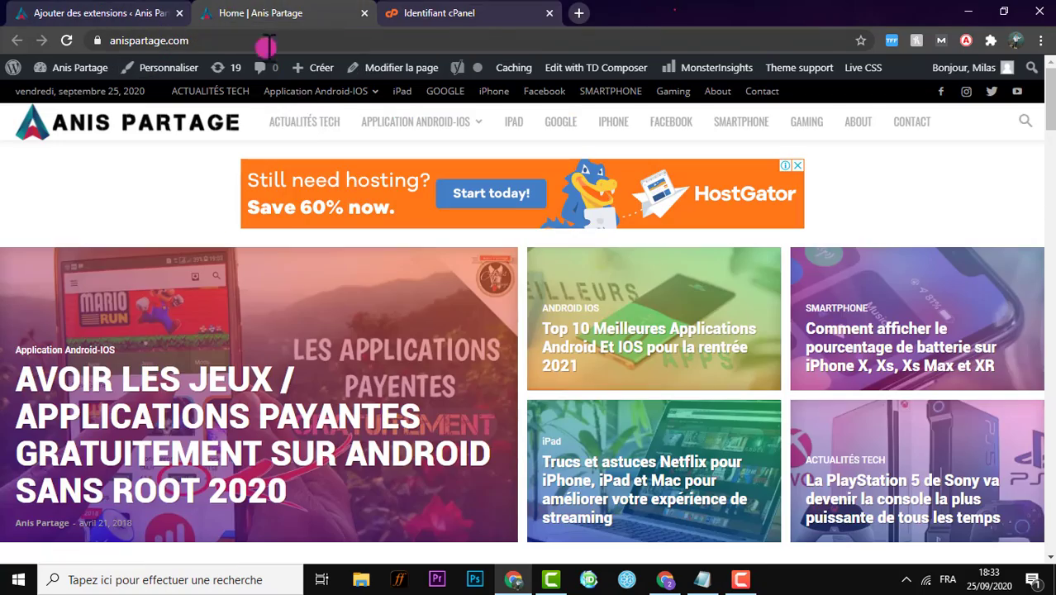
scroll(462, 289, down, 5)
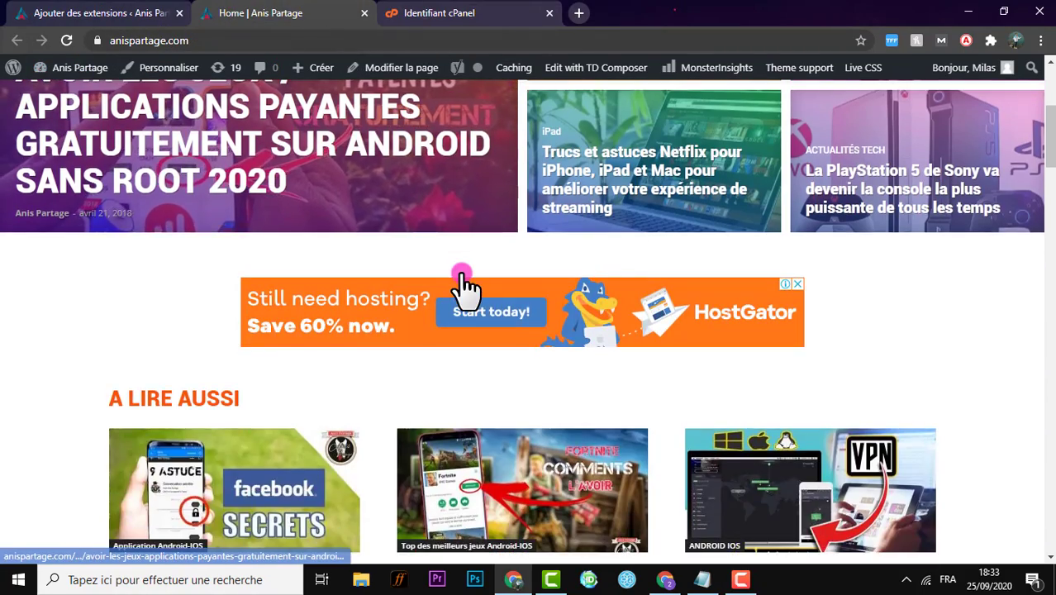
scroll(460, 274, up, 5)
scroll(460, 276, down, 4)
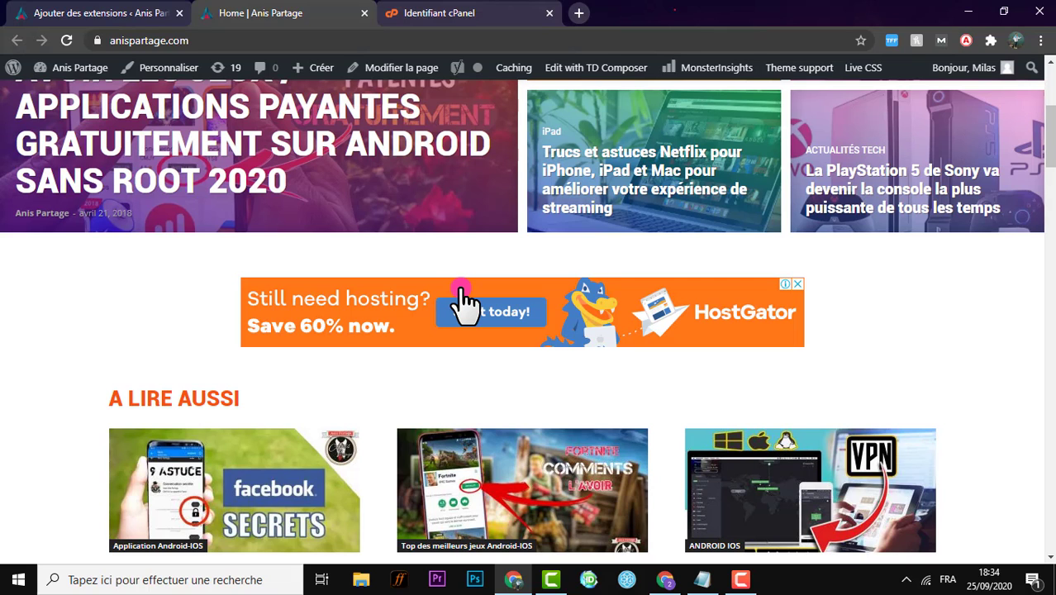
scroll(447, 284, up, 3)
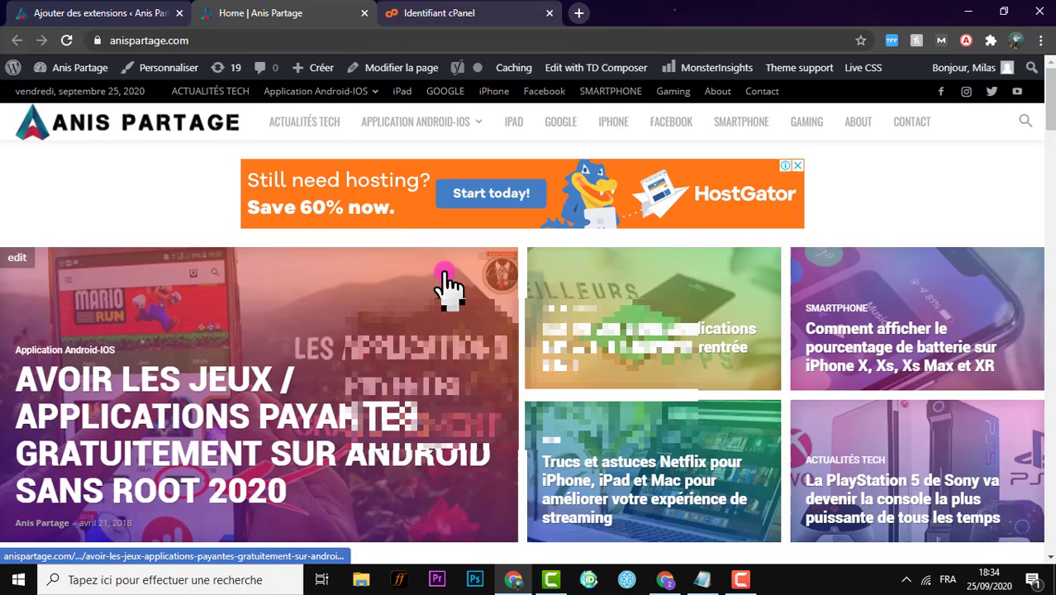
Log in to the HostGator cPanel with the prefilled credentials and open the Gestionnaire MultiPHP
click(394, 11)
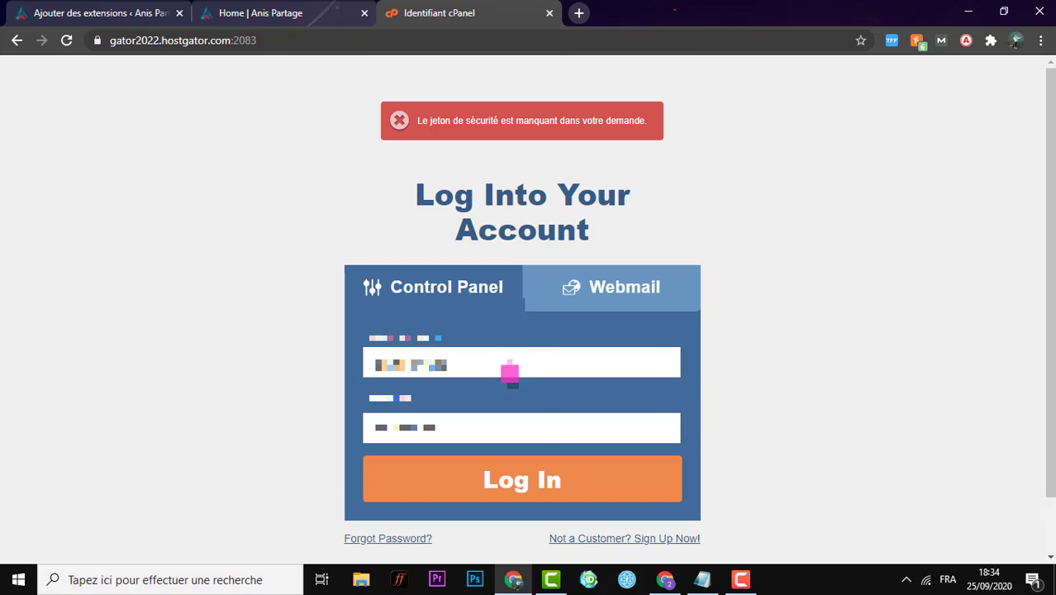
click(533, 467)
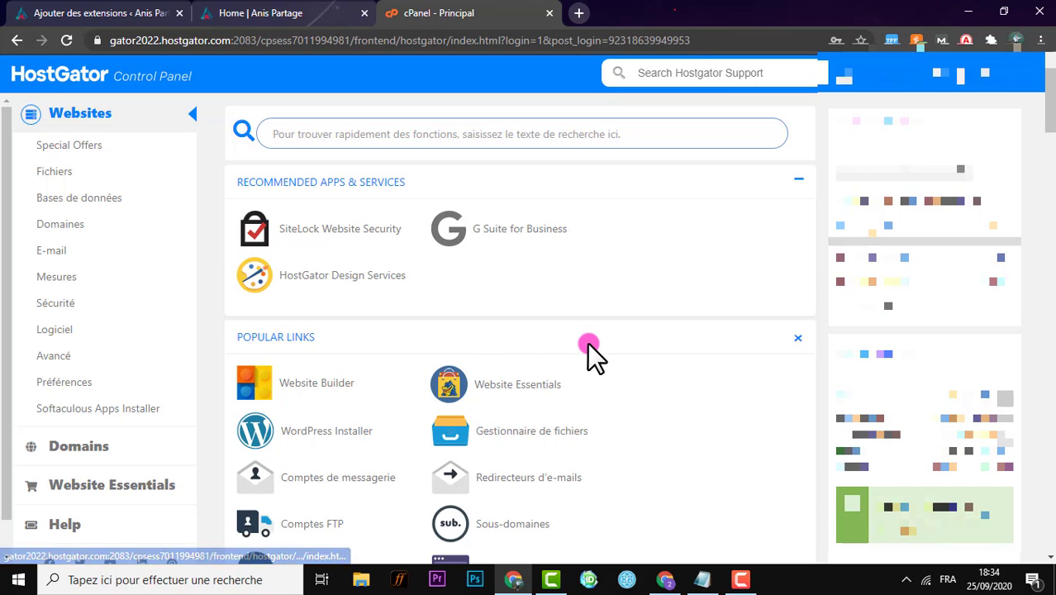
scroll(586, 344, down, 2)
scroll(458, 307, down, 15)
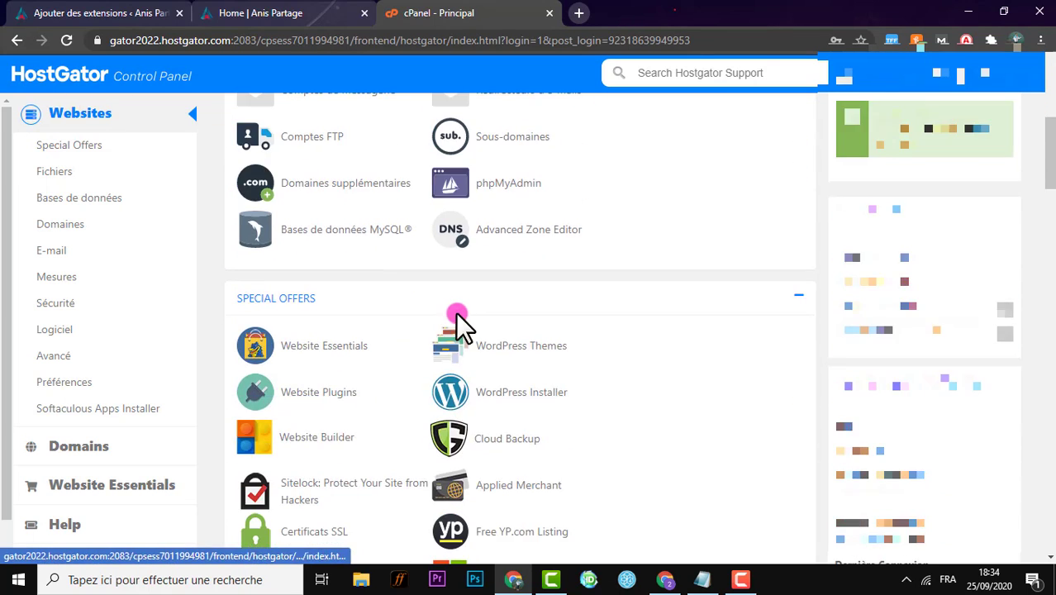
scroll(464, 329, down, 8)
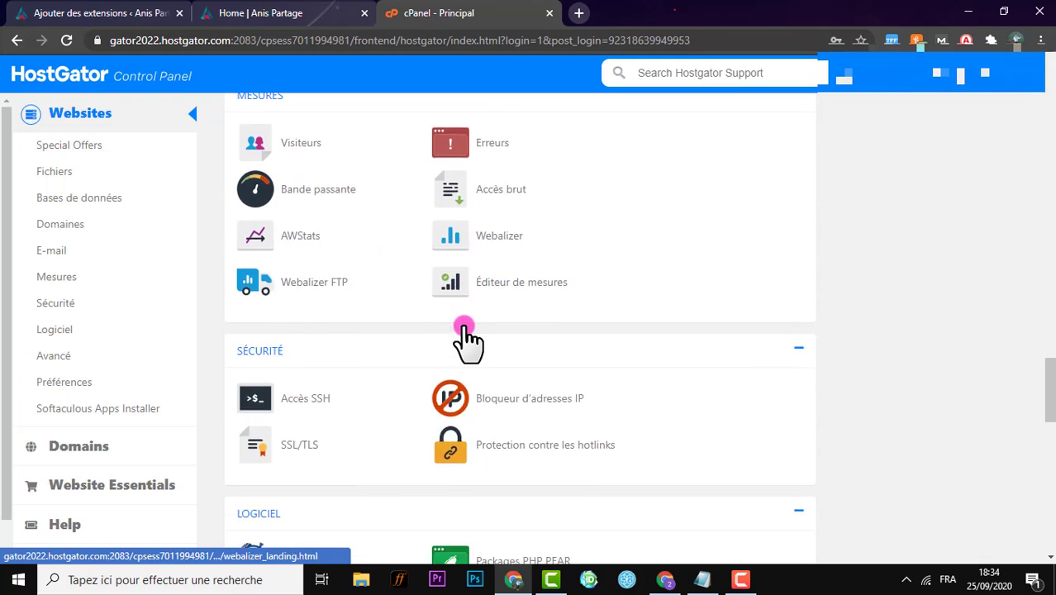
scroll(467, 331, down, 1)
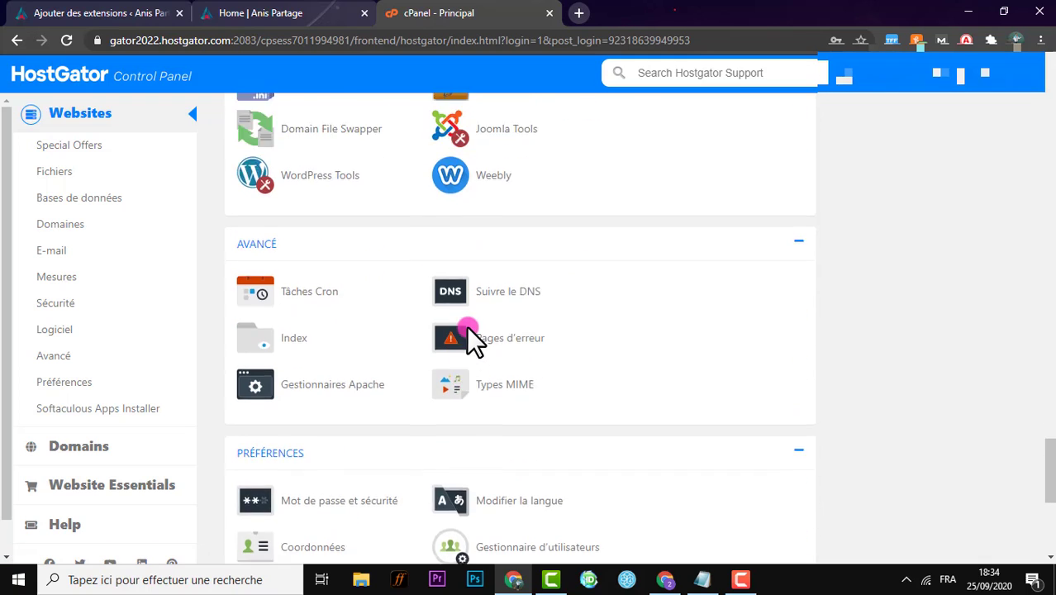
scroll(479, 289, up, 2)
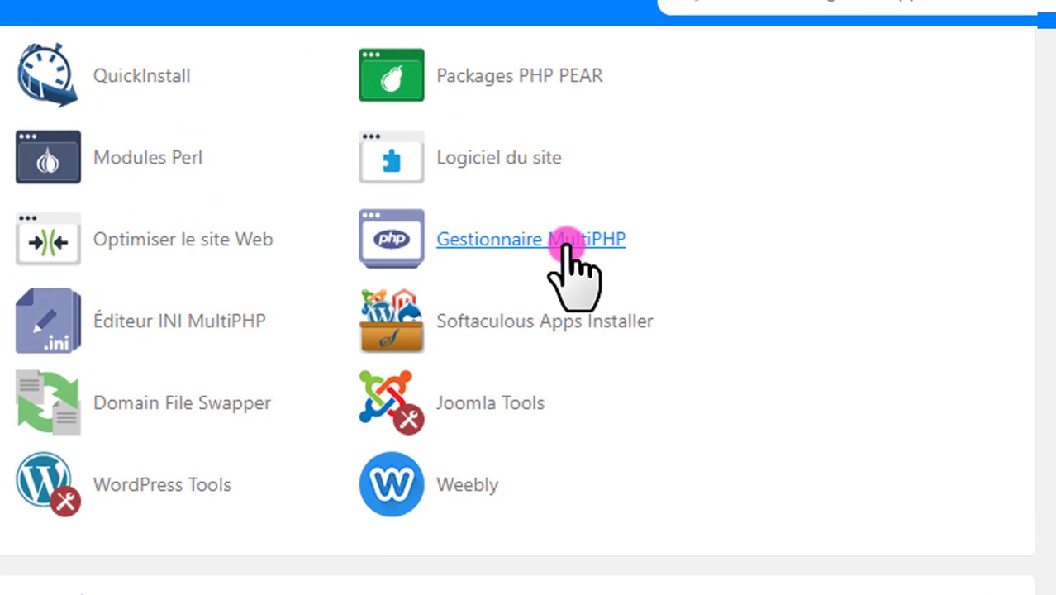
click(568, 248)
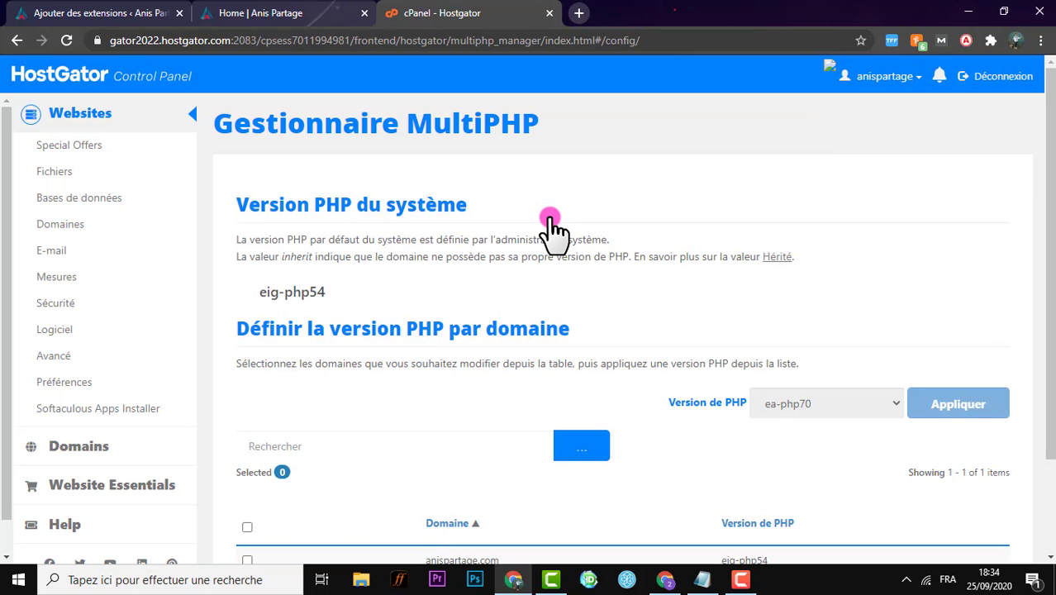
Set the PHP version of the anispartage.com domain to ea-php74 and apply it
scroll(487, 430, down, 2)
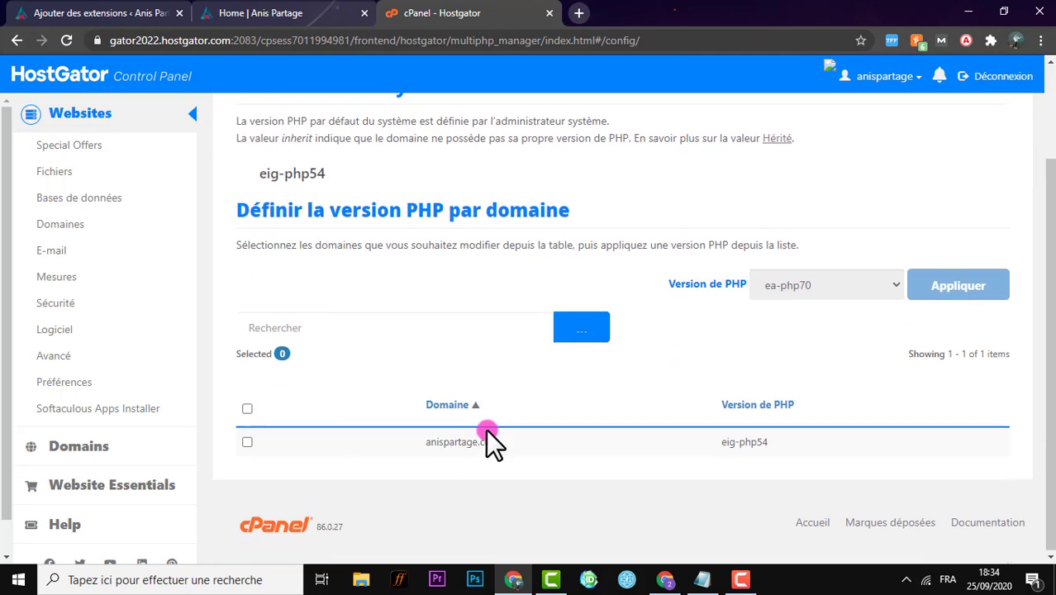
click(247, 441)
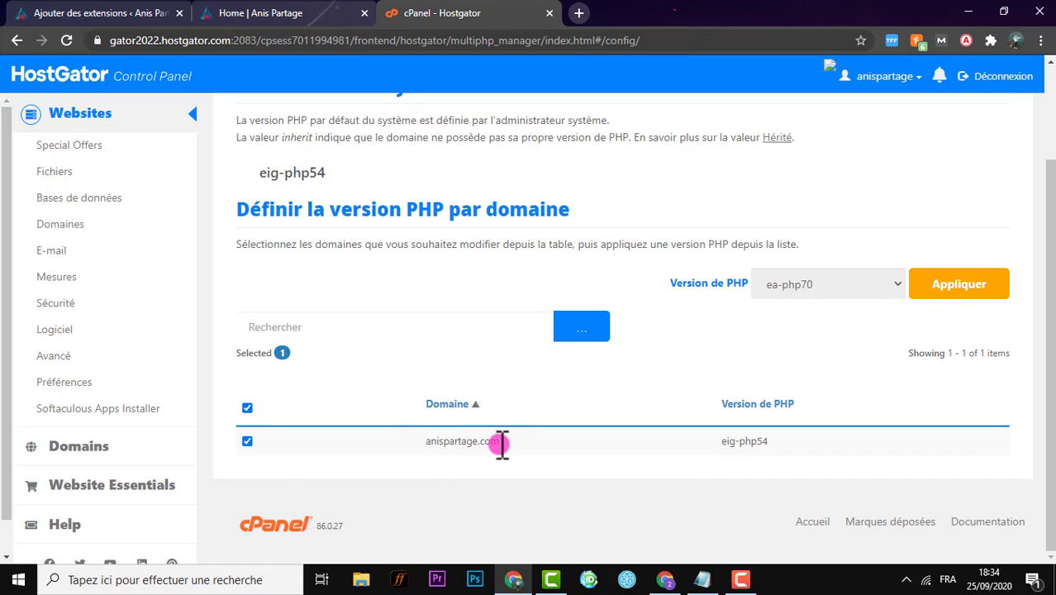
drag(722, 443, 780, 441)
click(768, 441)
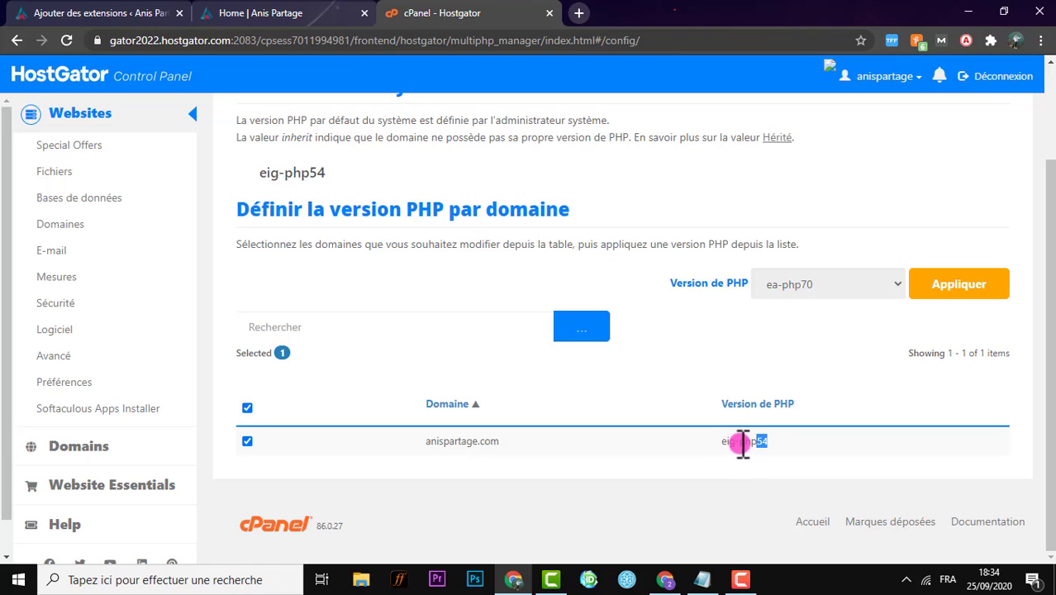
click(810, 289)
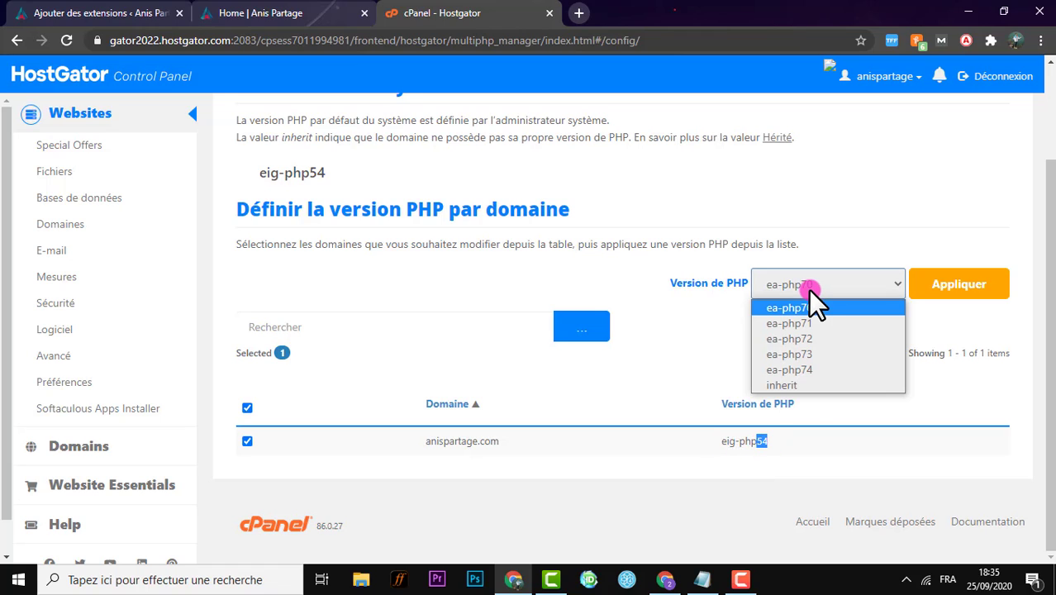
click(812, 370)
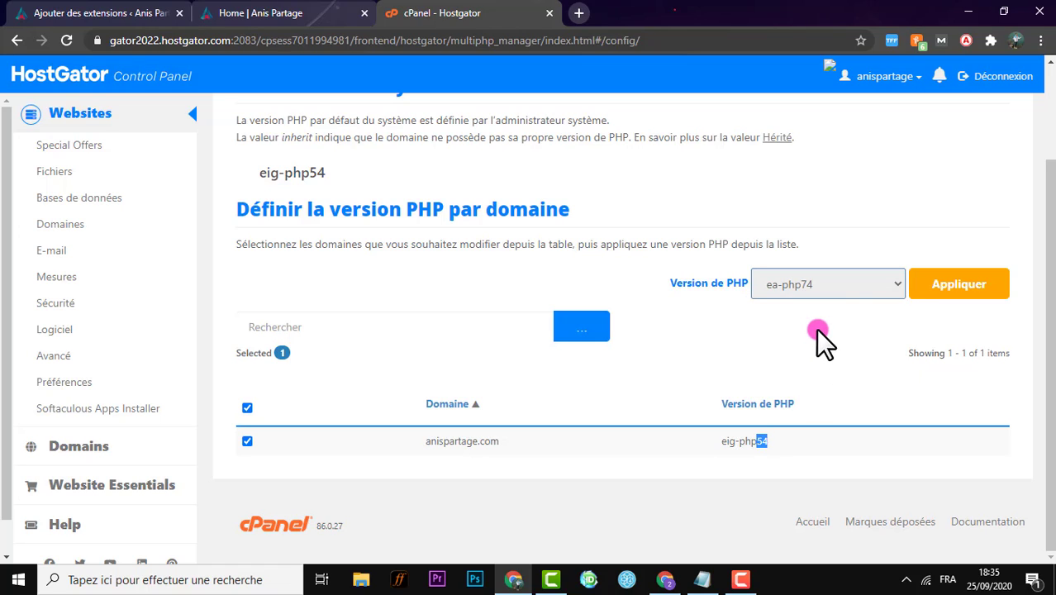
click(954, 285)
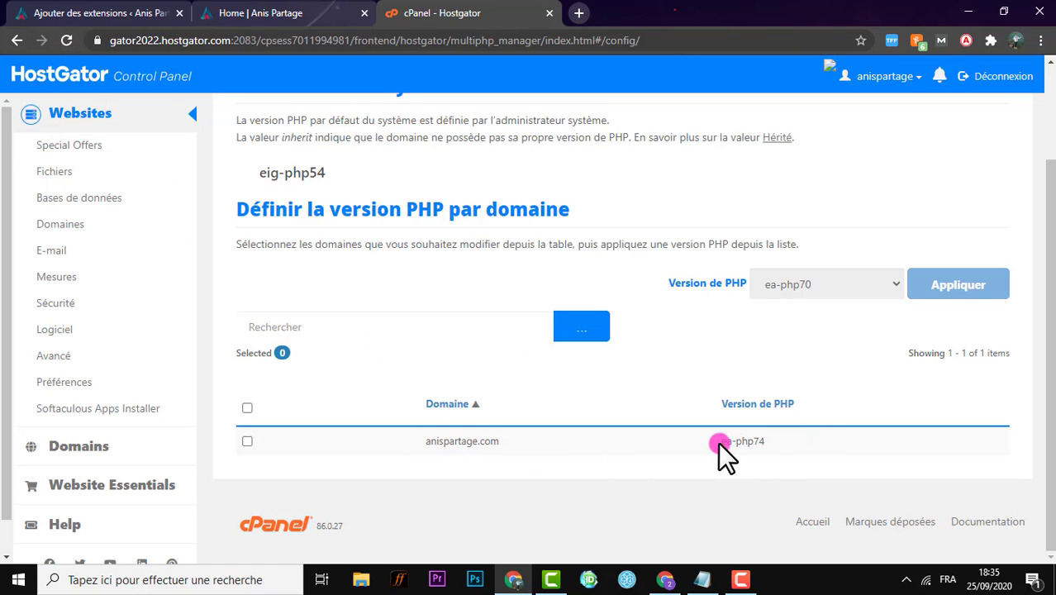
drag(720, 442, 761, 442)
Return to the WordPress dashboard and check whether the PHP update notice is still listed
click(157, 13)
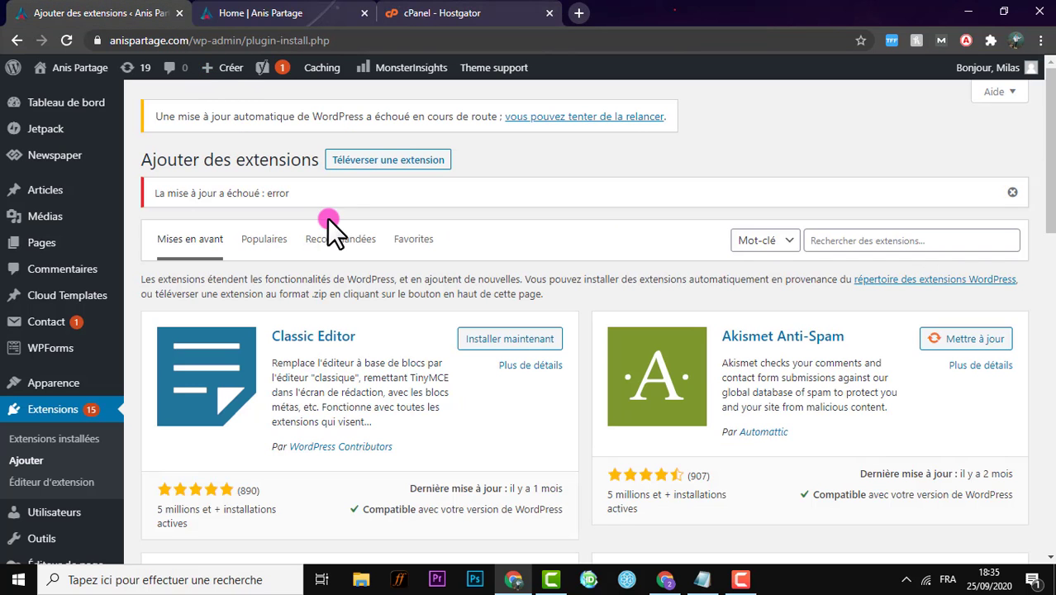
click(293, 12)
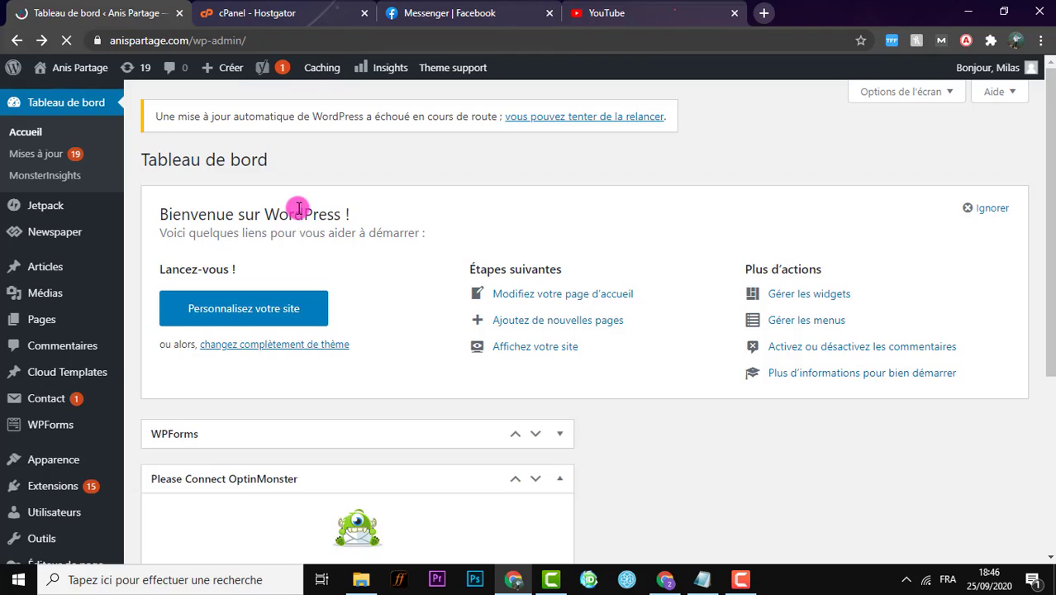
scroll(298, 210, down, 5)
scroll(276, 318, down, 4)
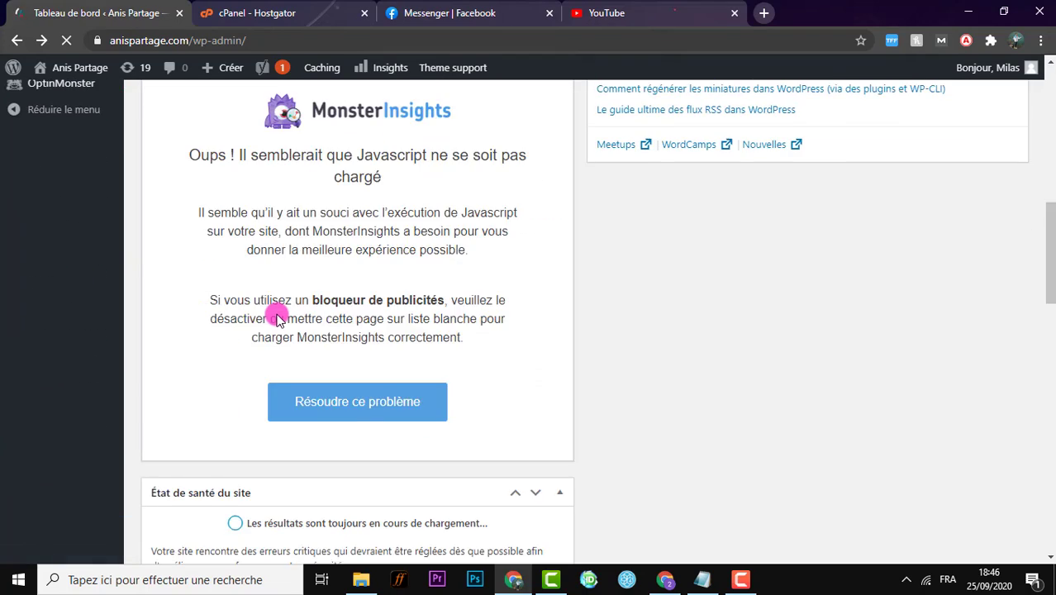
Read the automatic update notice above the dashboard and follow its link to retry the WordPress update
scroll(275, 308, up, 10)
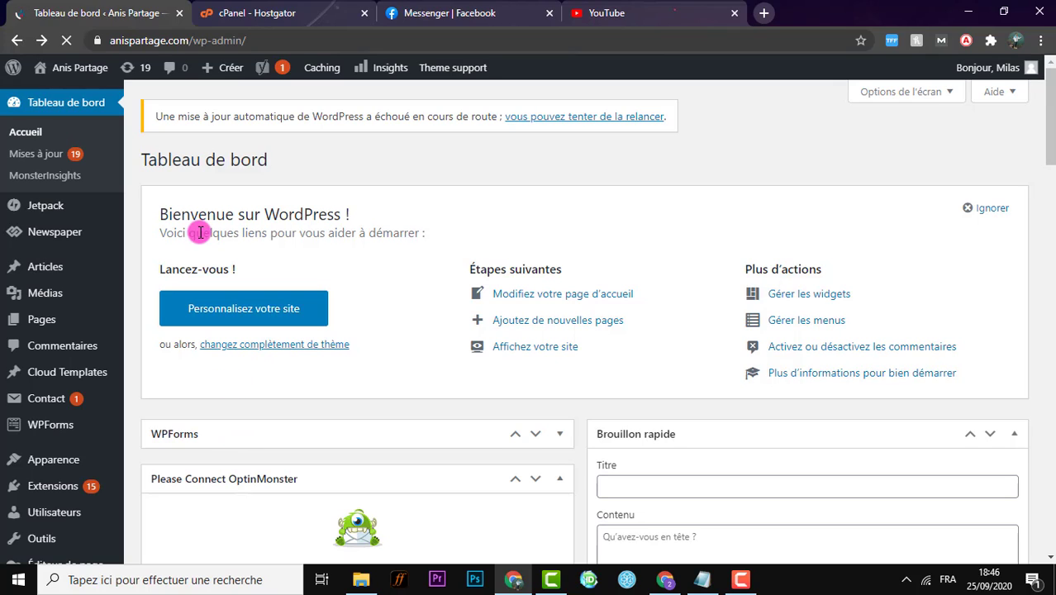
drag(163, 116, 279, 117)
click(330, 116)
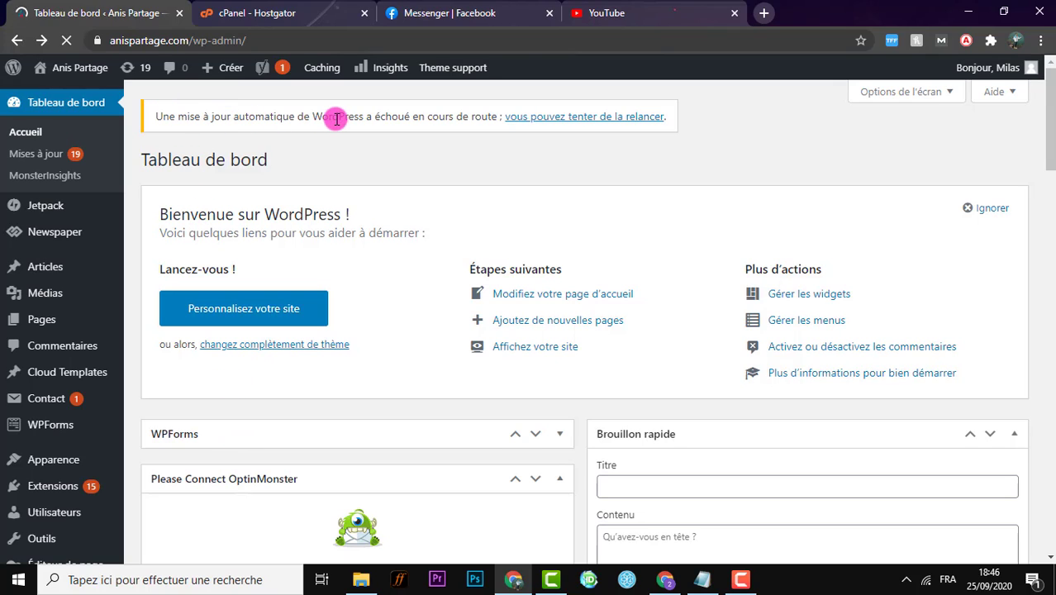
double_click(361, 116)
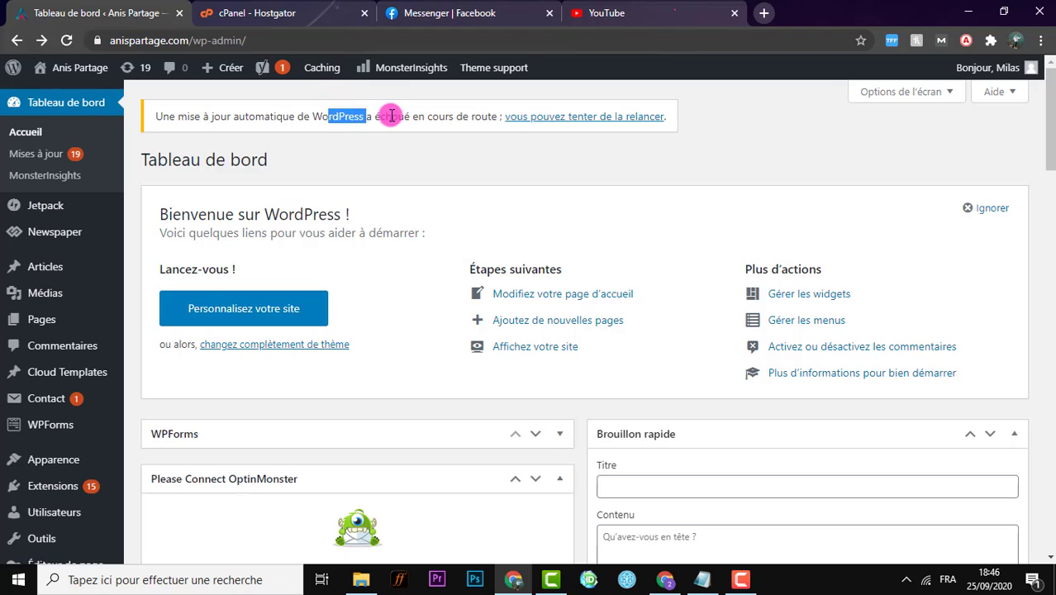
click(562, 121)
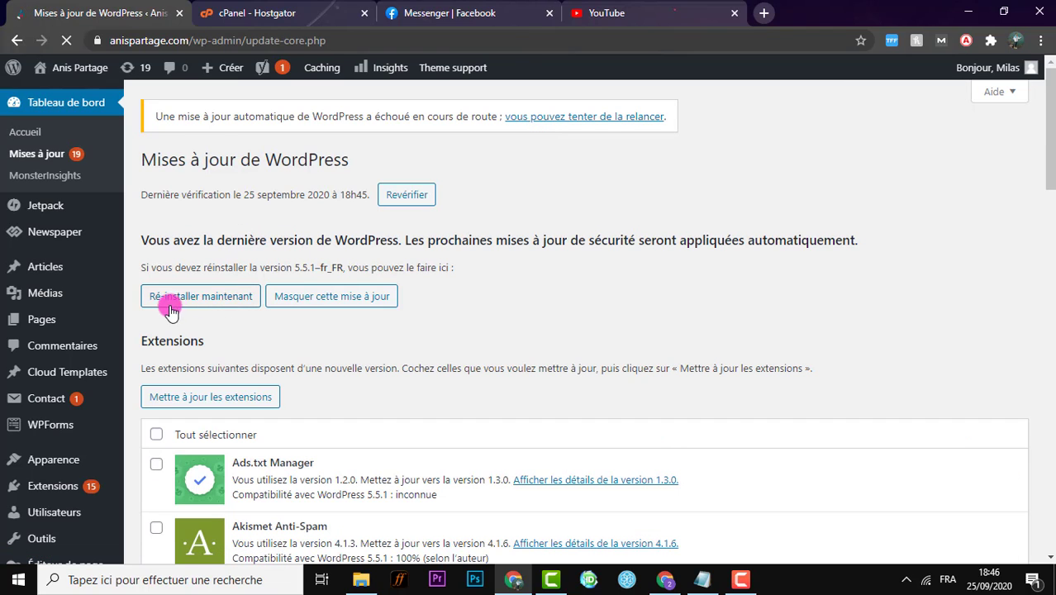
Start reinstalling WordPress version 5.5.1–fr_FR from the Mises à jour de WordPress page
drag(162, 267, 335, 263)
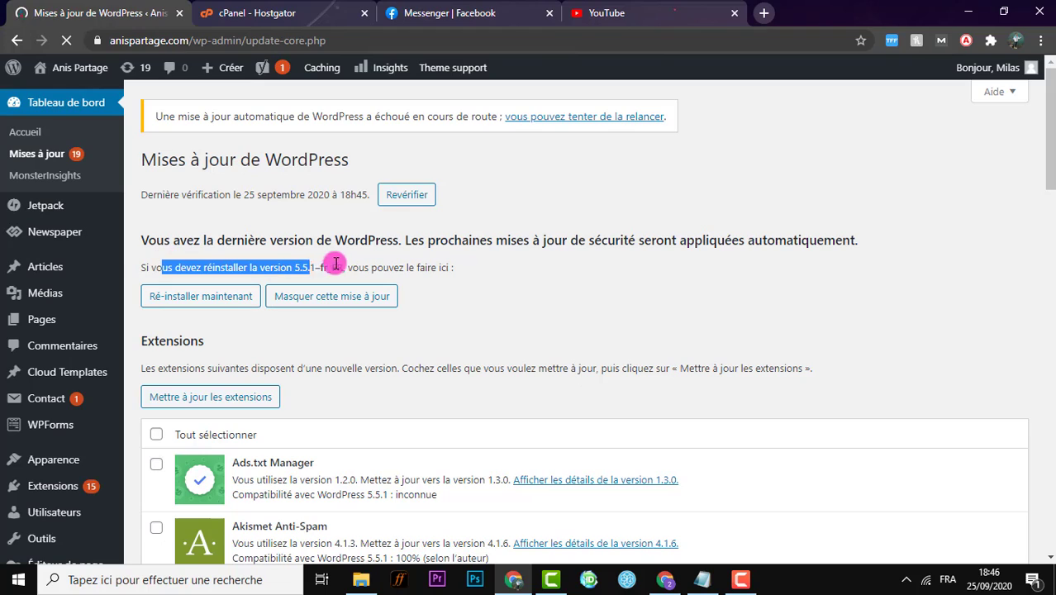
click(288, 266)
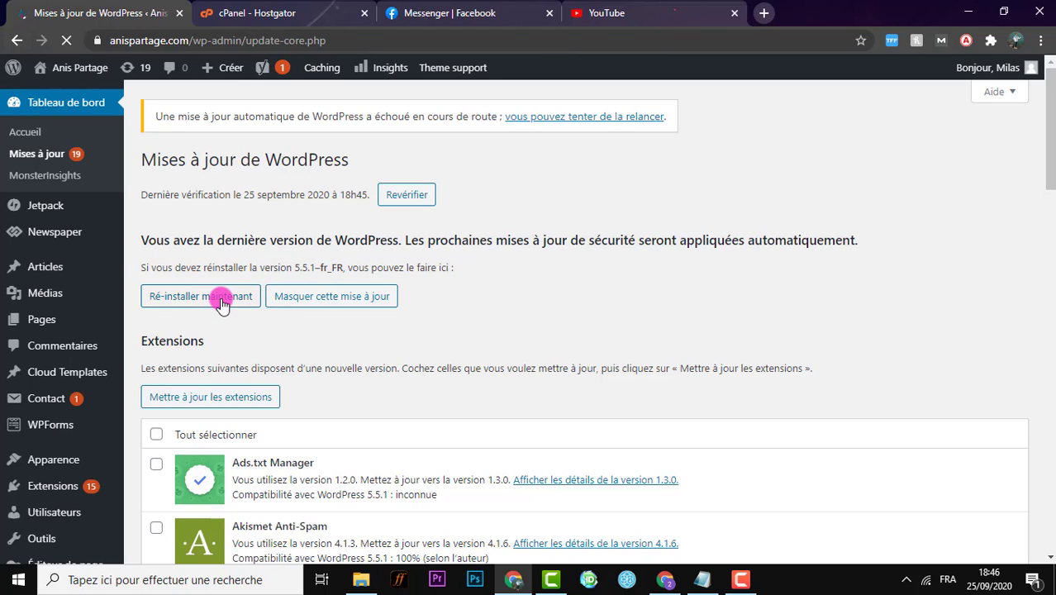
click(221, 304)
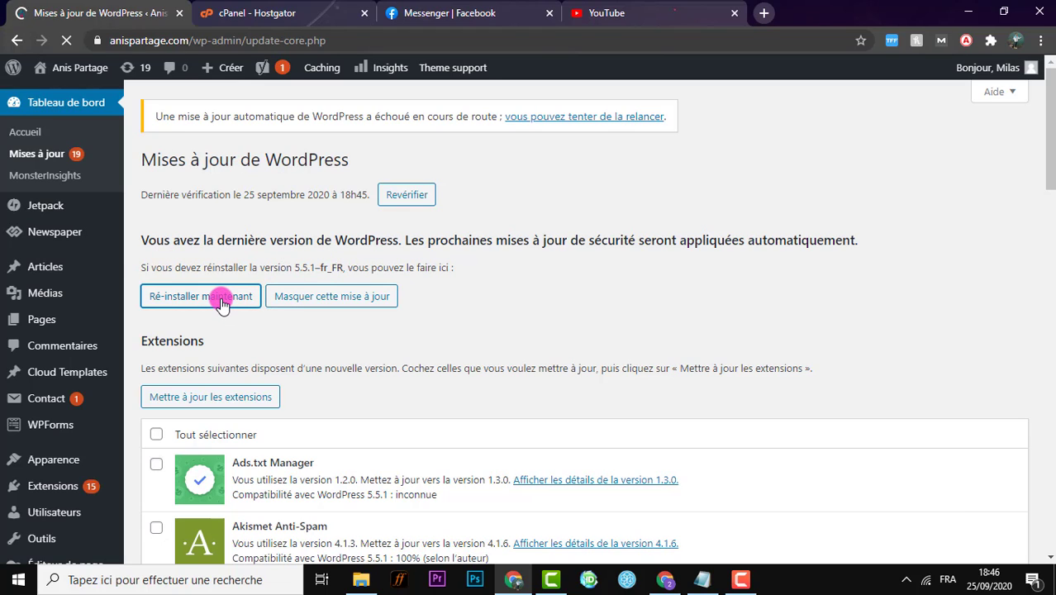